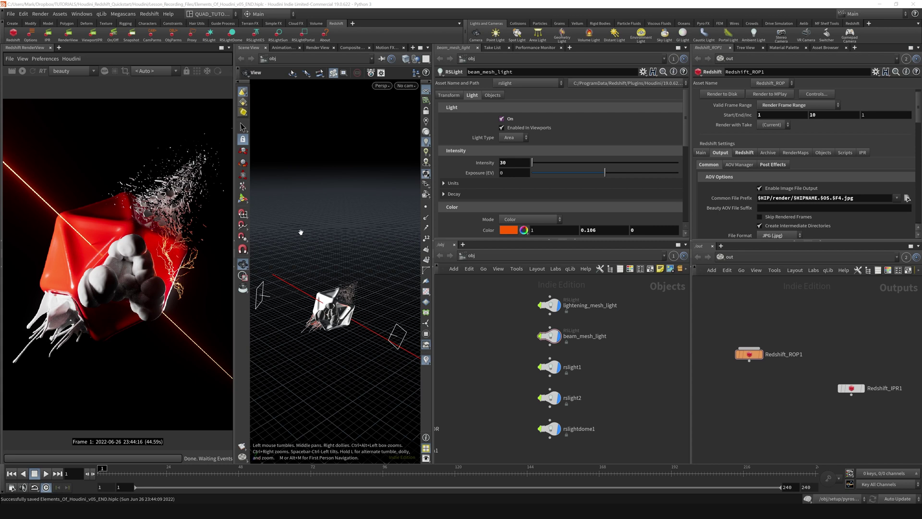
# Step: Add a Redshift RSLight from a view of the model's underside and place its node below rslightdome1
pyautogui.moveTo(350, 312); pyautogui.dragTo(295, 266)
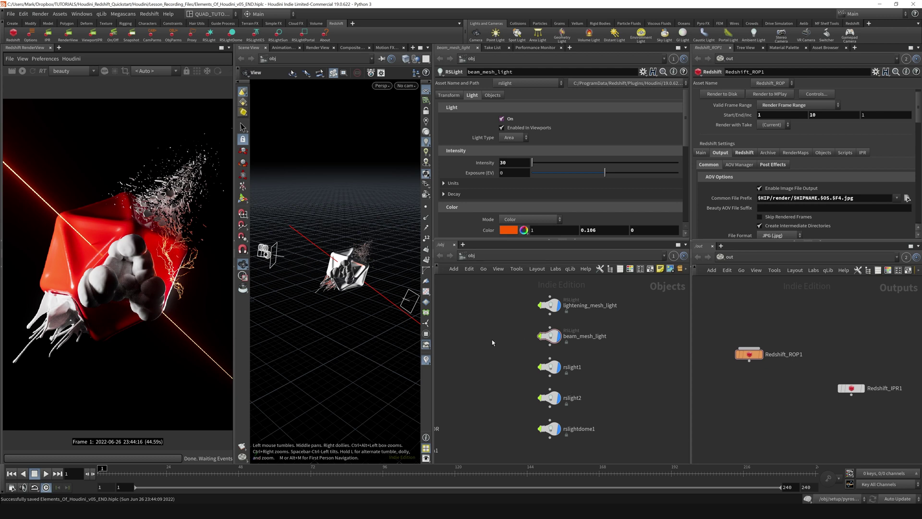
pyautogui.scroll(5, 342, 284)
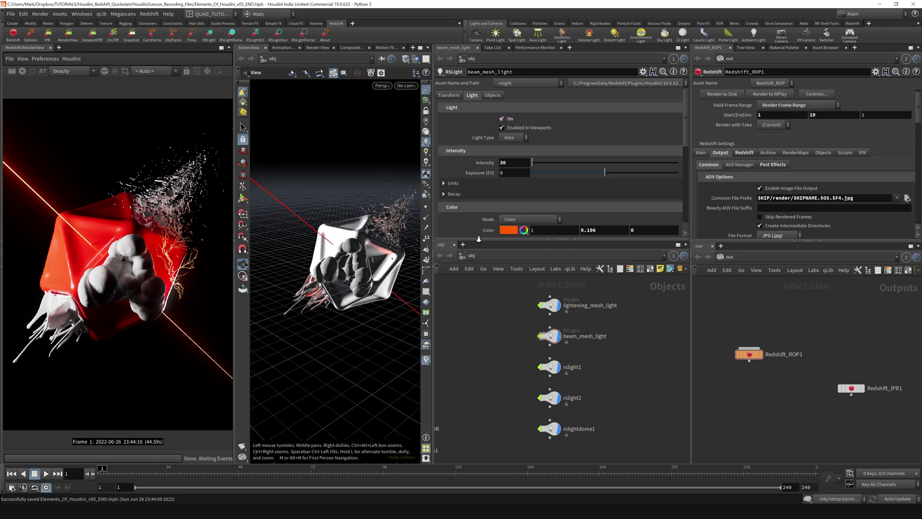
pyautogui.moveTo(343, 299); pyautogui.dragTo(338, 373)
pyautogui.scroll(3, 339, 300)
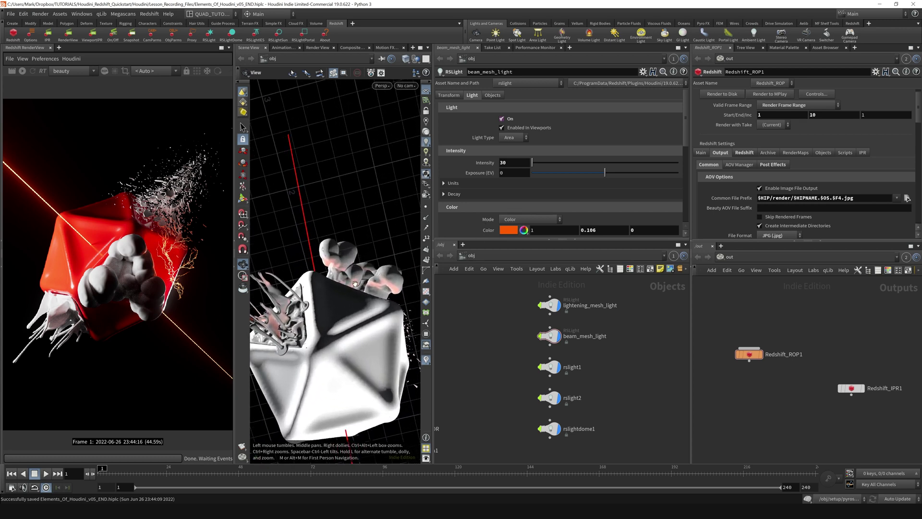
pyautogui.moveTo(342, 299); pyautogui.dragTo(319, 271)
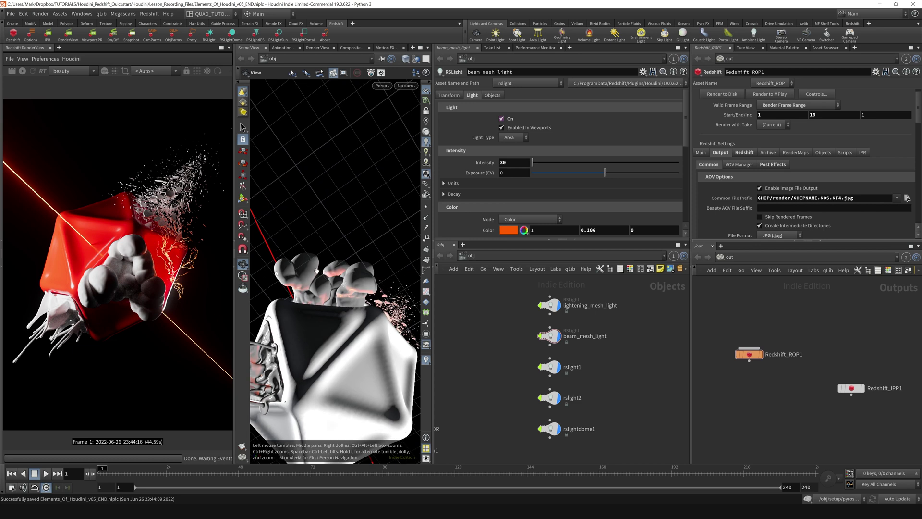
pyautogui.moveTo(342, 307); pyautogui.dragTo(361, 268)
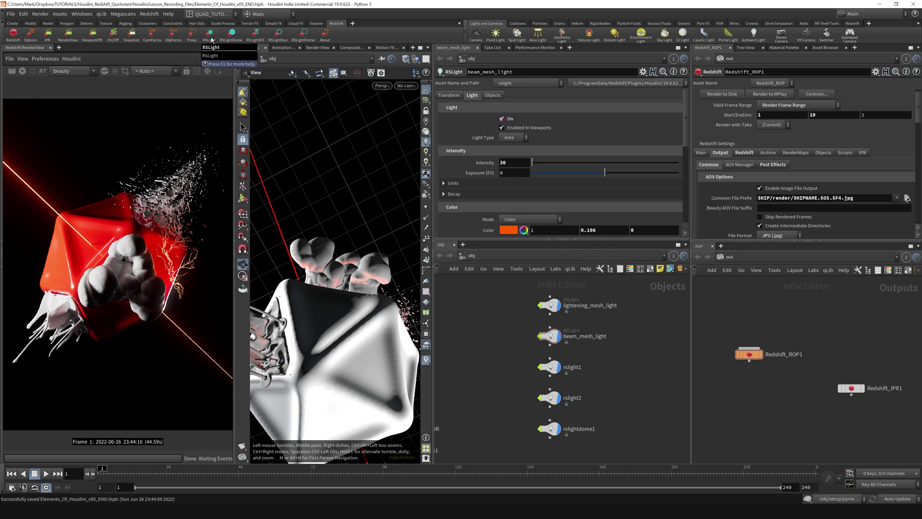
pyautogui.click(210, 38)
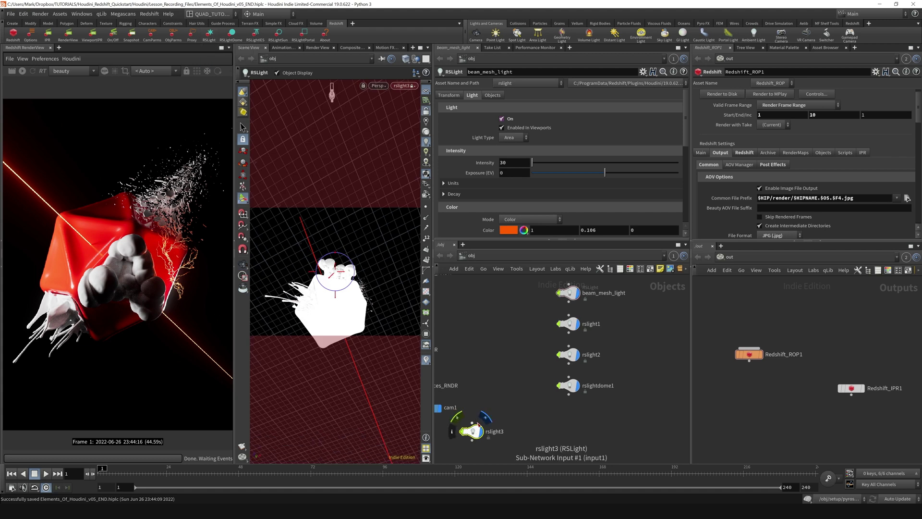
pyautogui.moveTo(478, 435); pyautogui.dragTo(576, 426)
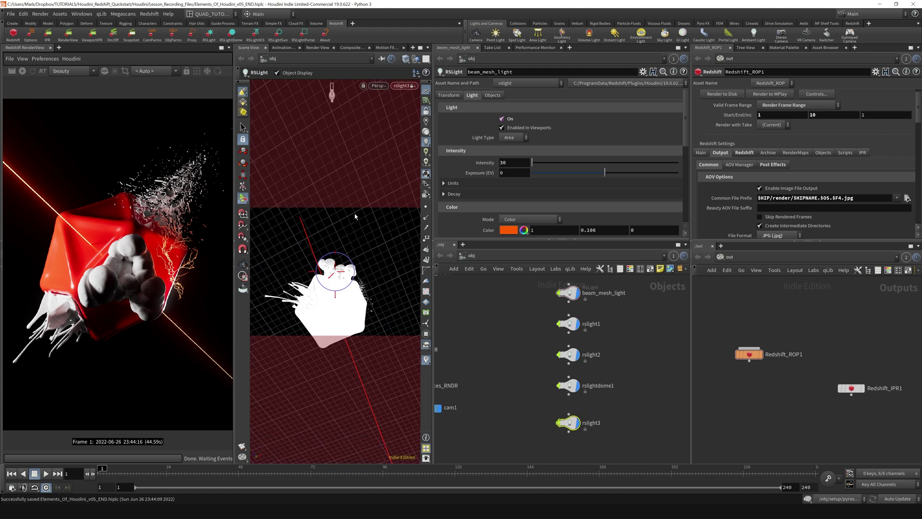
# Step: Reposition rslight3 through its own locked view, bringing it closer to the model and aiming it at the pyro shapes
pyautogui.press('Escape')
pyautogui.moveTo(373, 262); pyautogui.dragTo(350, 280, button='right')
pyautogui.moveTo(350, 280); pyautogui.dragTo(340, 278)
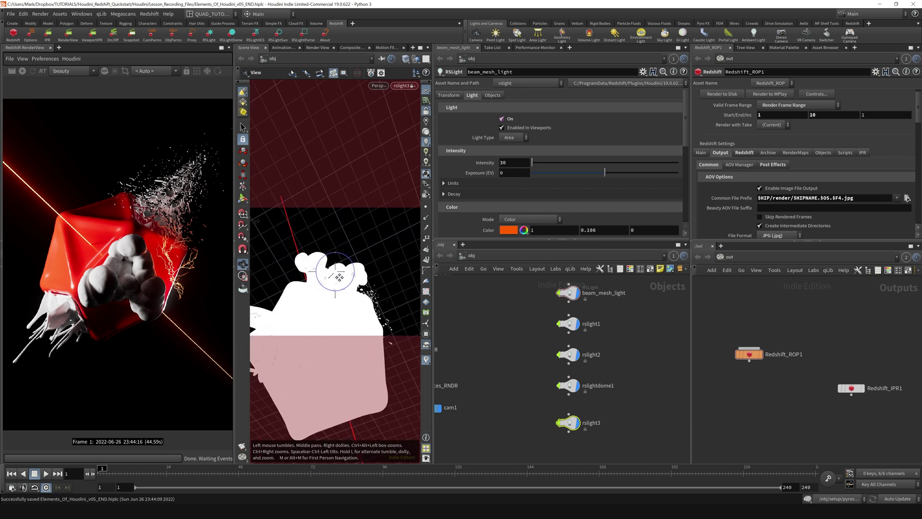
pyautogui.moveTo(339, 278); pyautogui.dragTo(336, 277, button='middle')
pyautogui.moveTo(336, 277)
pyautogui.mouseDown()
pyautogui.moveTo(355, 273)
pyautogui.moveTo(343, 274)
pyautogui.mouseUp()
pyautogui.press('Return')
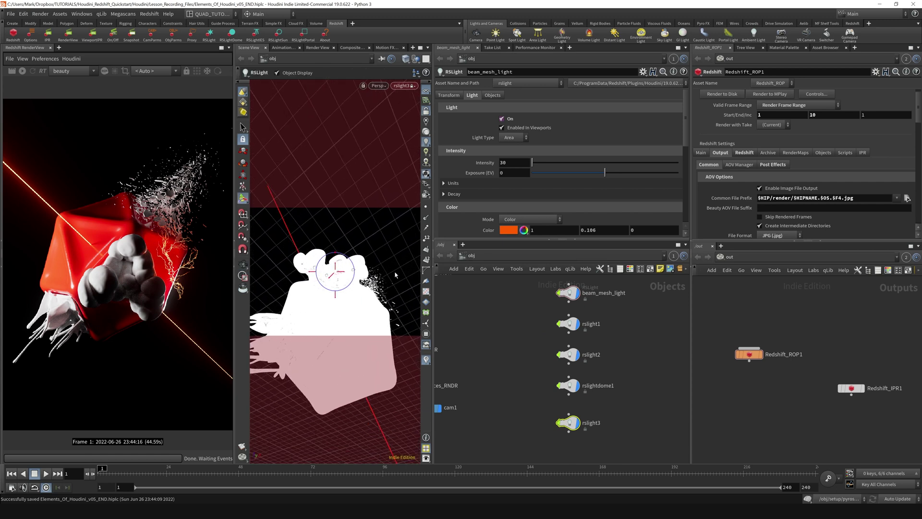
pyautogui.moveTo(334, 275); pyautogui.dragTo(335, 267)
# Step: Start the interactive Redshift render and resize the render view against the scene view so the whole image fits
pyautogui.moveTo(235, 298); pyautogui.dragTo(177, 298)
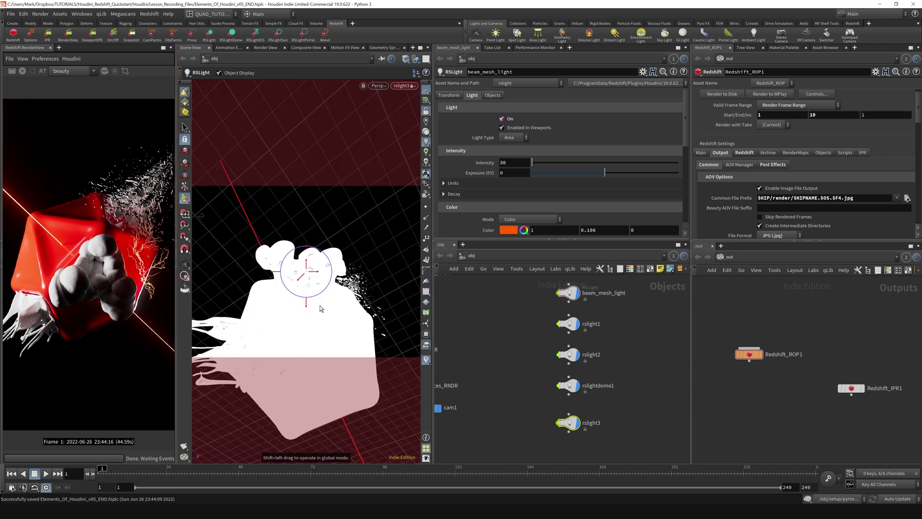
pyautogui.click(22, 71)
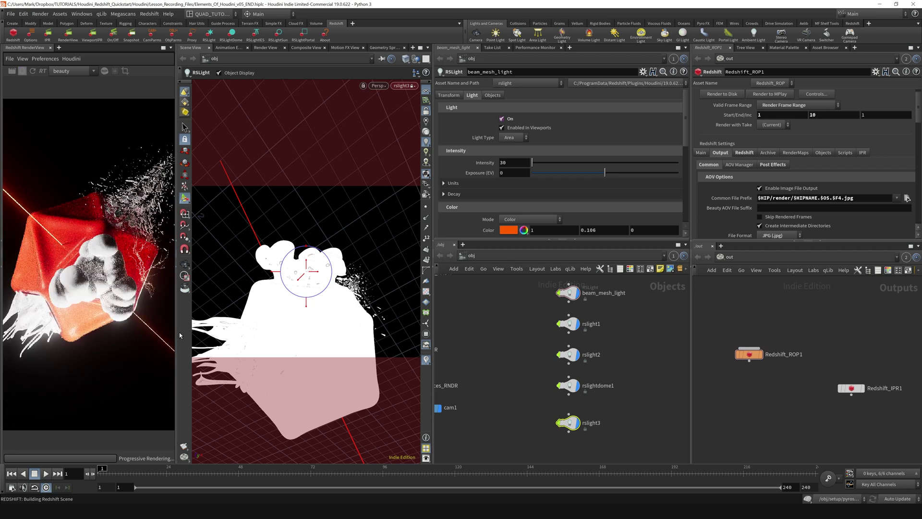
pyautogui.moveTo(178, 318); pyautogui.dragTo(211, 318)
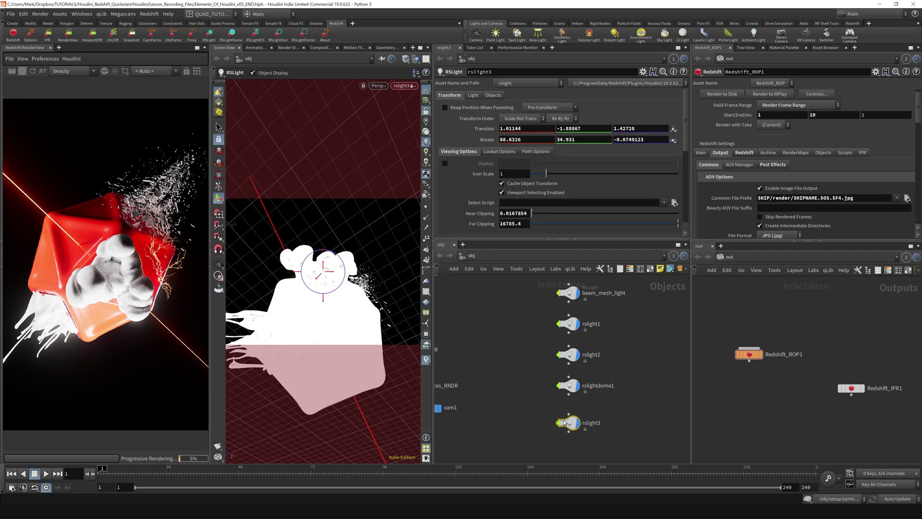
# Step: Save the scene and set the colour of rslight3 to pure red (FF0000)
pyautogui.scroll(-4, 496, 372)
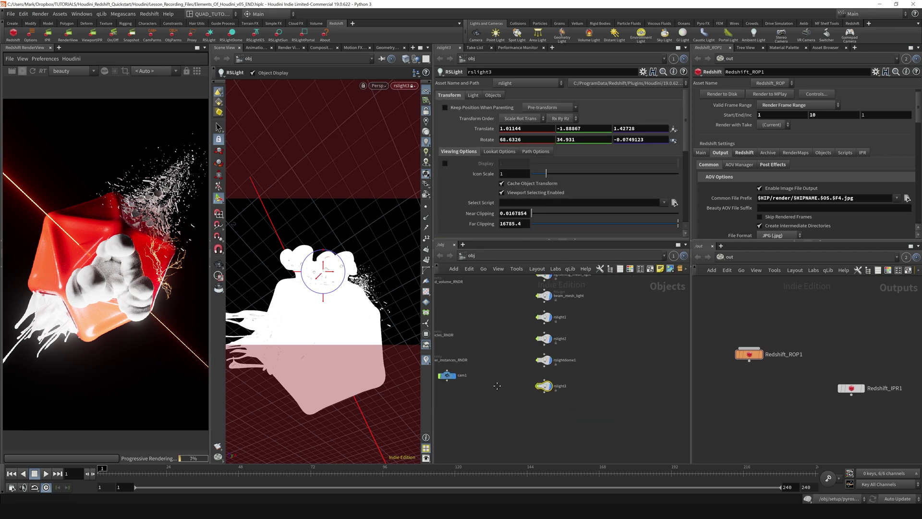
pyautogui.scroll(2, 553, 424)
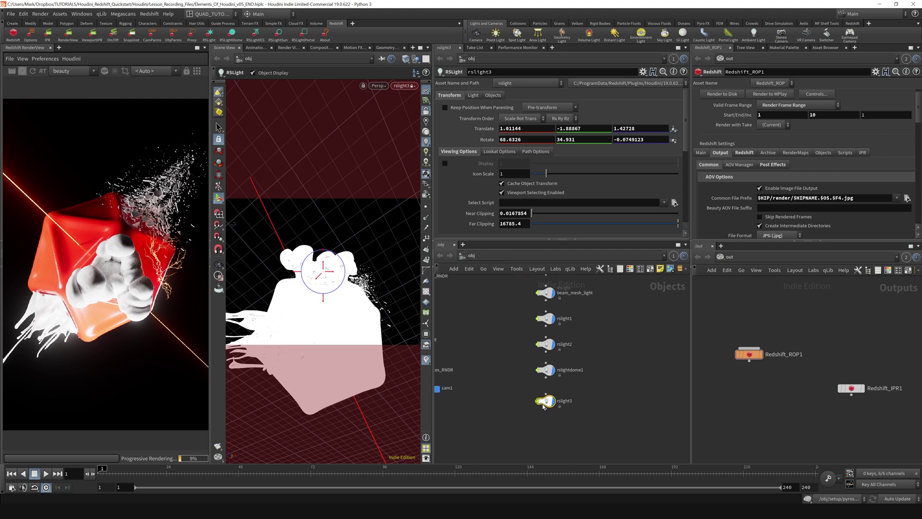
pyautogui.hotkey('ctrl', 's')
pyautogui.click(473, 95)
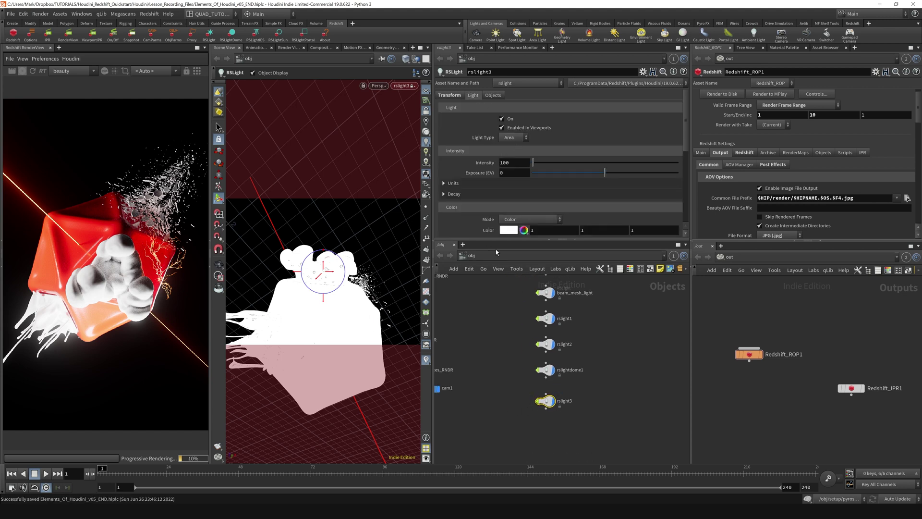
pyautogui.click(510, 236)
pyautogui.click(510, 177)
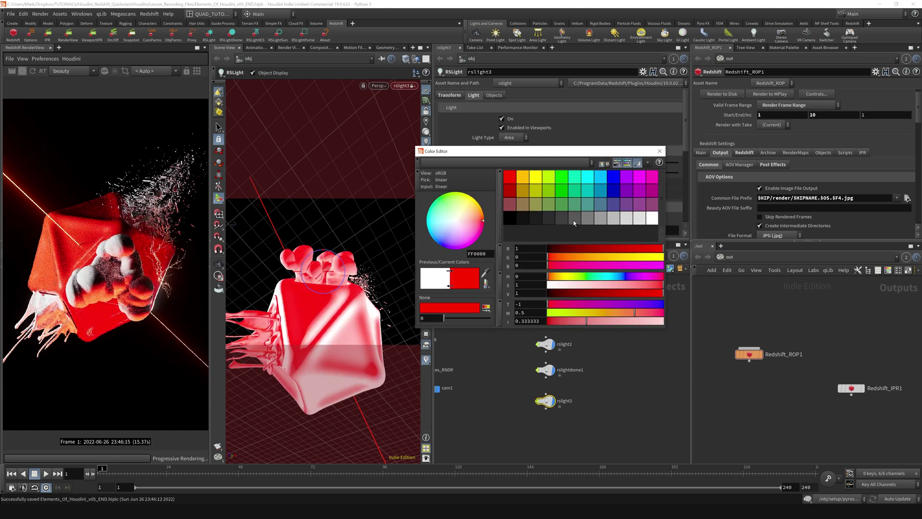
pyautogui.click(660, 152)
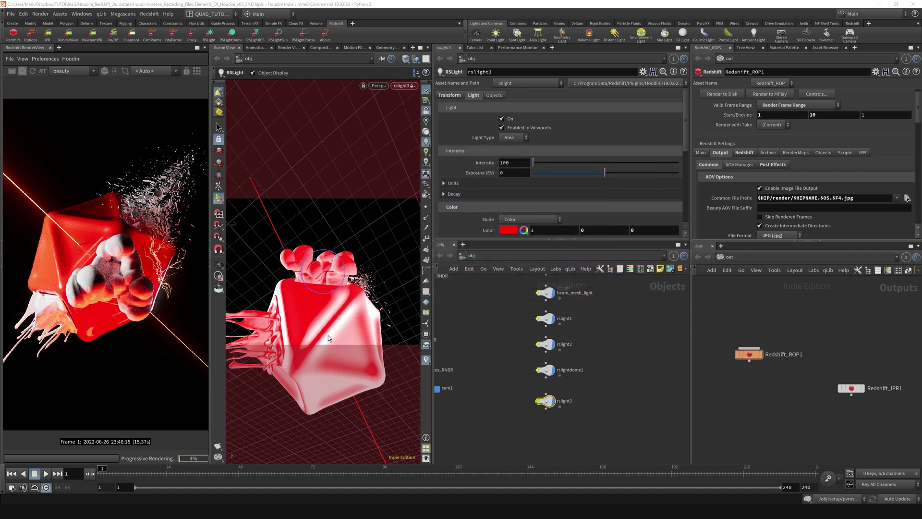
# Step: Check the object options of Redshift_ROP1 and enable Light-Mesh Associations on rslight3
pyautogui.moveTo(480, 362); pyautogui.dragTo(501, 364, button='middle')
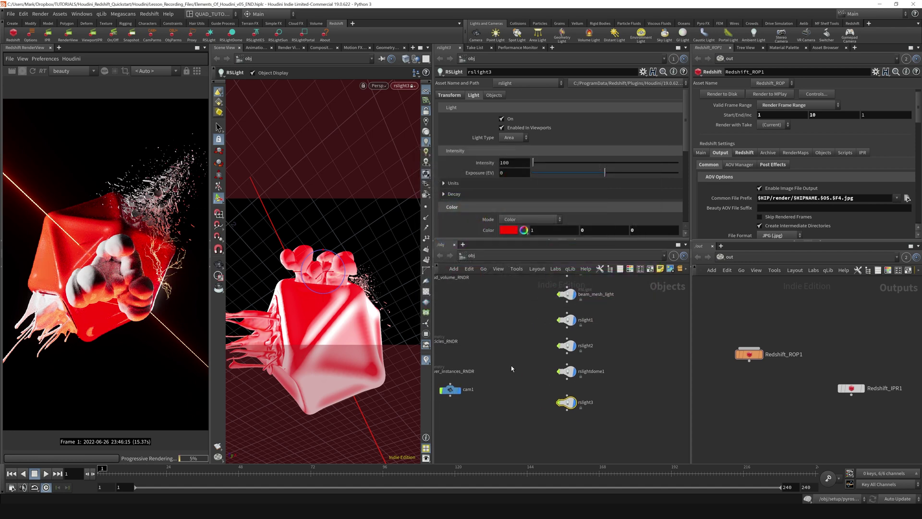
pyautogui.moveTo(531, 384); pyautogui.dragTo(625, 444)
pyautogui.click(495, 96)
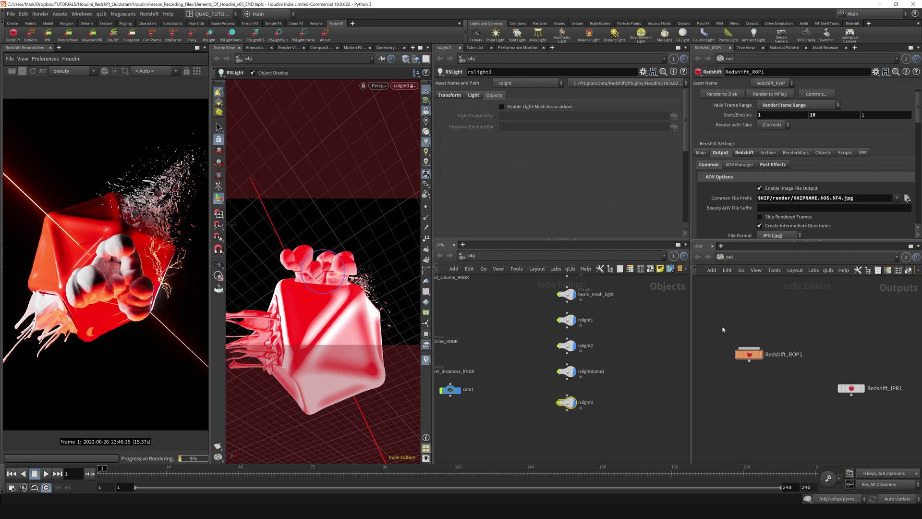
pyautogui.click(824, 152)
pyautogui.click(751, 354)
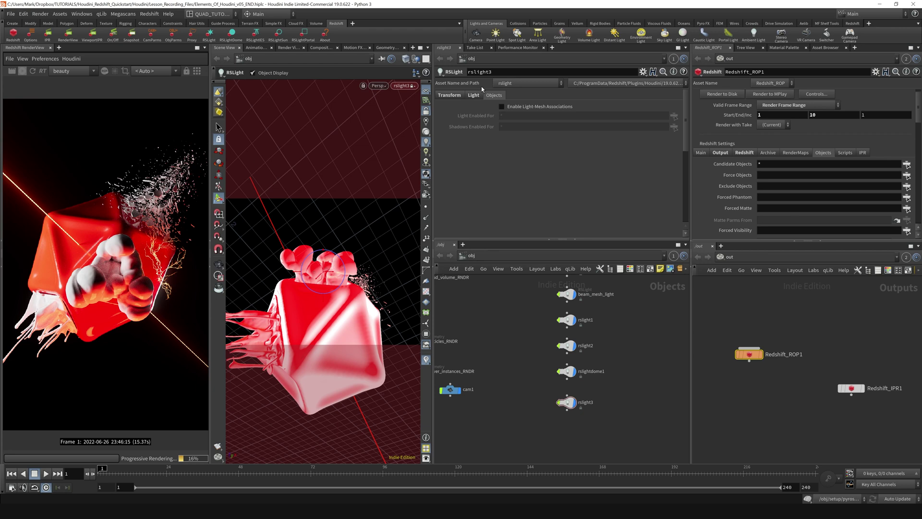
pyautogui.click(513, 107)
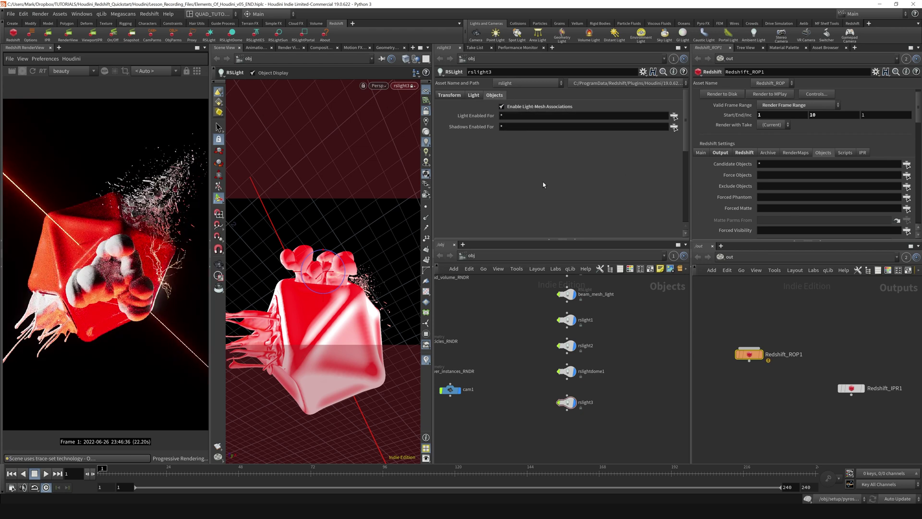
# Step: Limit Light Enabled For on rslight3 to /obj/pyro_surface_RNDR, chosen from the scene's objects
pyautogui.moveTo(512, 115); pyautogui.dragTo(482, 115)
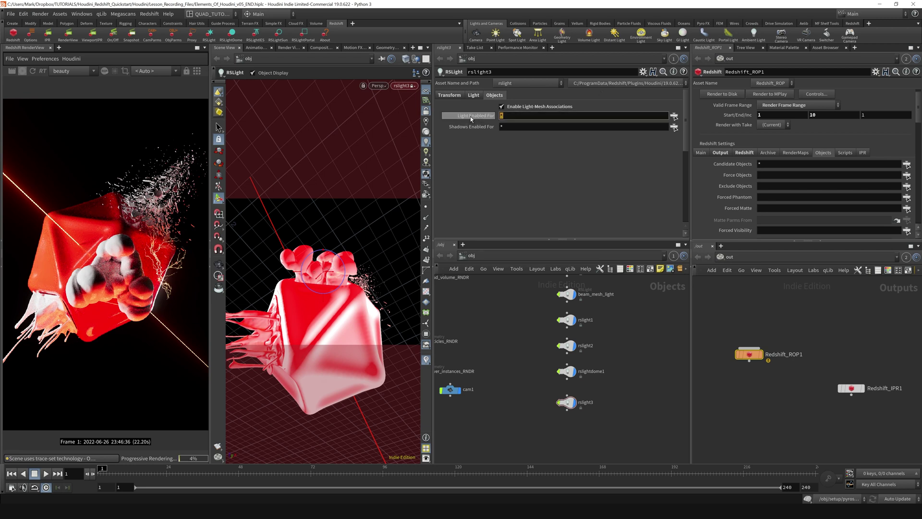
pyautogui.press('BackSpace')
pyautogui.click(674, 116)
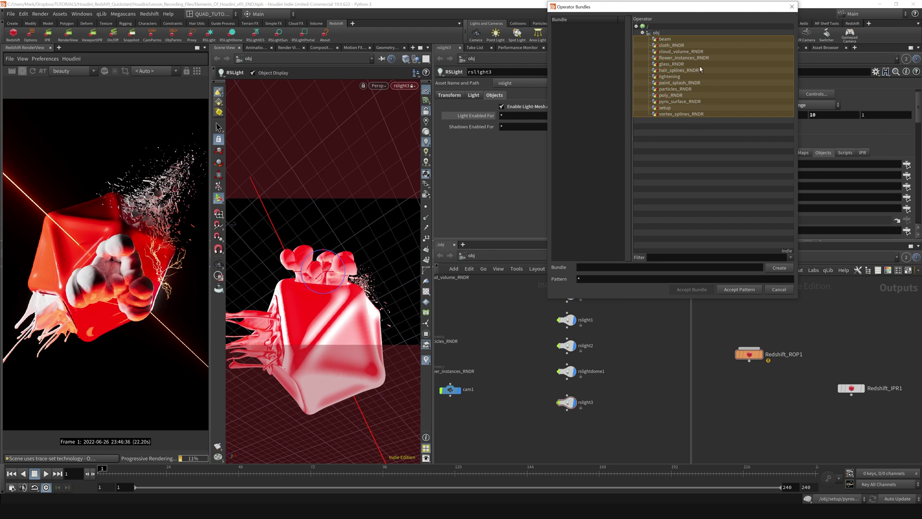
pyautogui.click(684, 102)
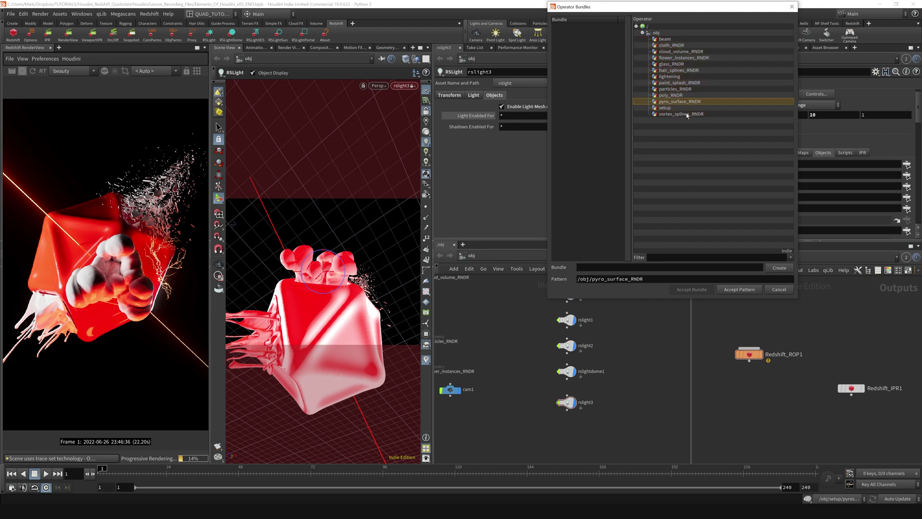
pyautogui.click(739, 290)
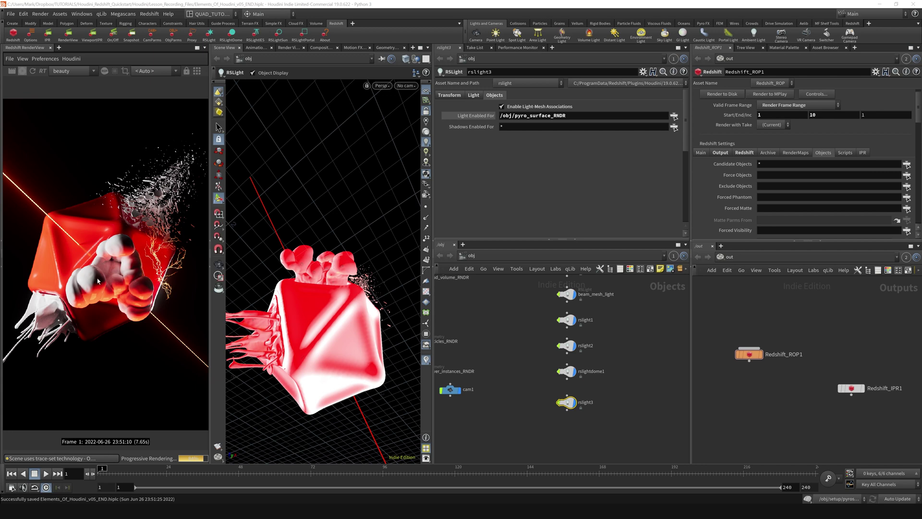
# Step: Enable rslight3 for all scene objects except pyro_surface_RNDR
pyautogui.click(674, 116)
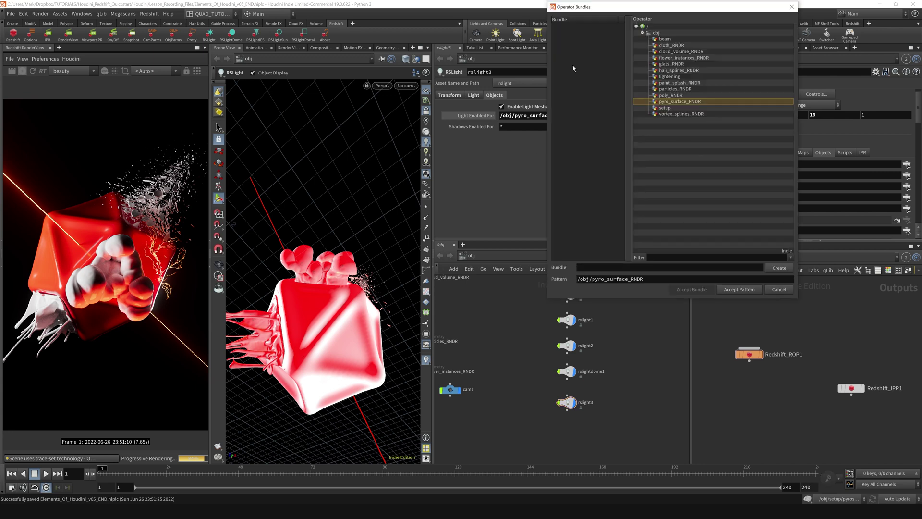
pyautogui.click(665, 39)
pyautogui.keyDown('shift'); pyautogui.click(677, 114); pyautogui.keyUp('shift')
pyautogui.keyDown('ctrl'); pyautogui.click(685, 103); pyautogui.keyUp('ctrl')
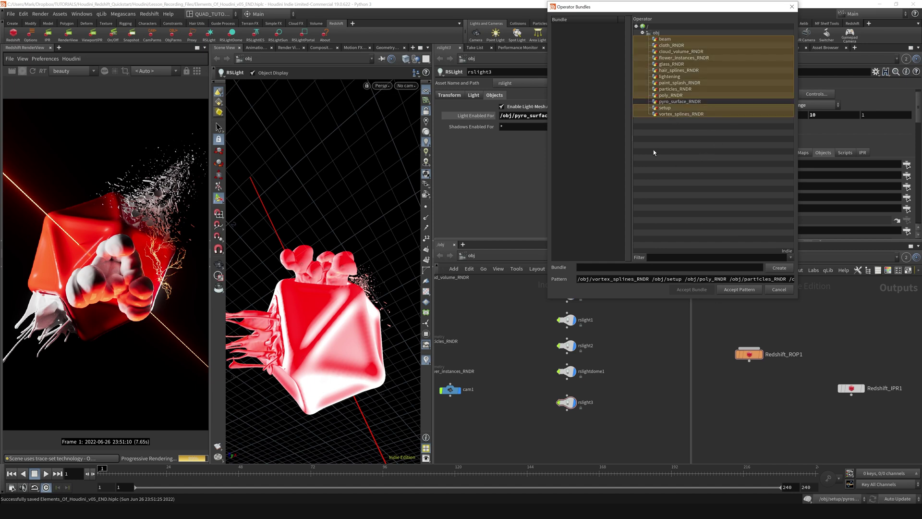
pyautogui.click(735, 290)
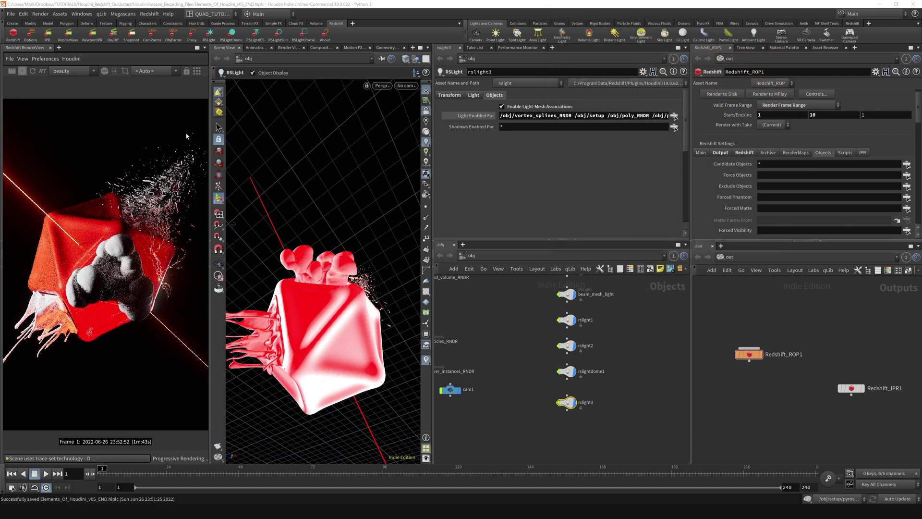
# Step: Select only pyro_surface_RNDR again as the object rslight3 illuminates
pyautogui.click(674, 116)
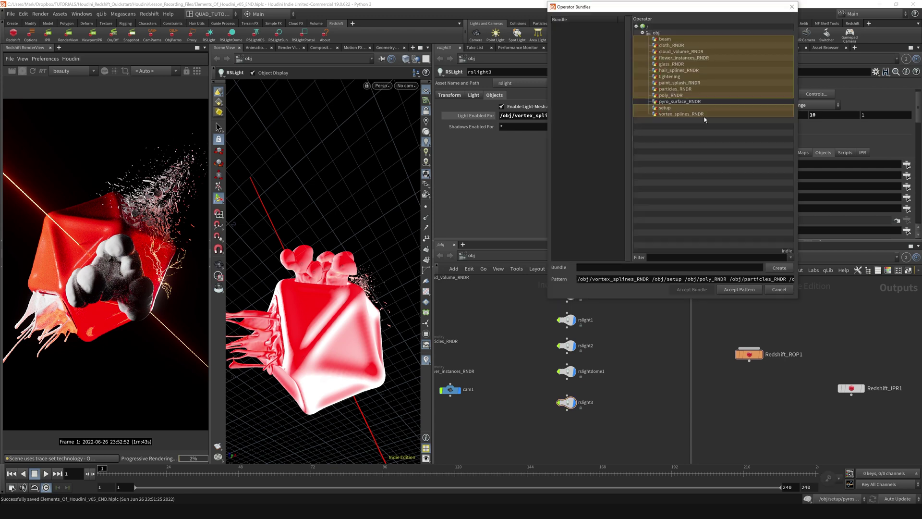
pyautogui.click(686, 102)
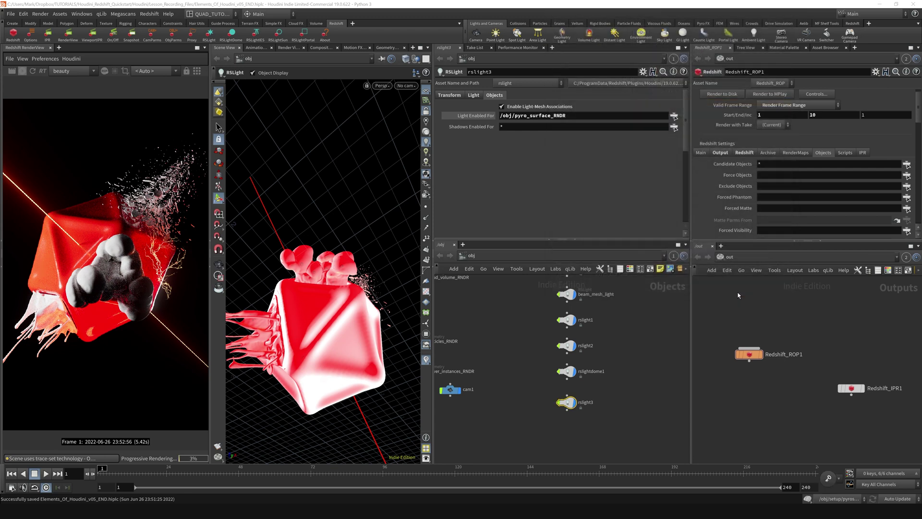
pyautogui.click(738, 290)
# Step: Add the wildcard * before the object path, making Light Enabled For "* /obj/pyro_surface_RNDR"
pyautogui.doubleClick(571, 115)
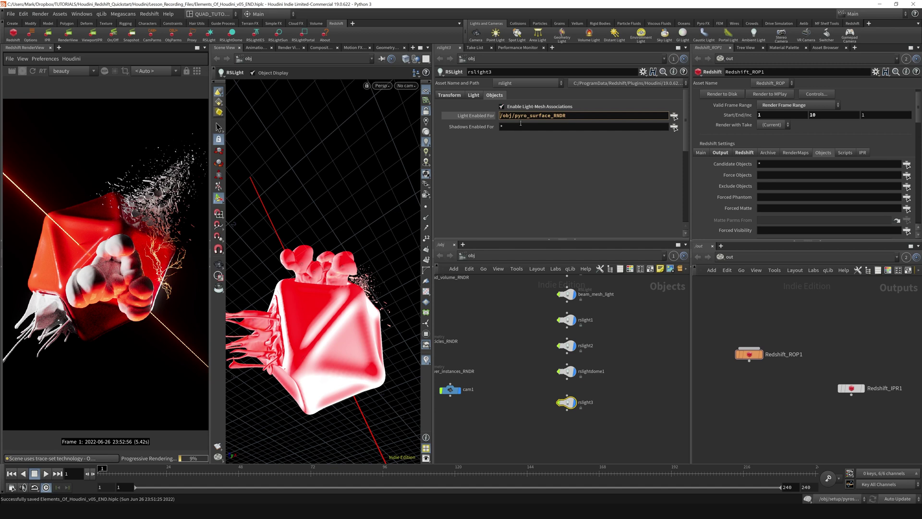
pyautogui.click(503, 127)
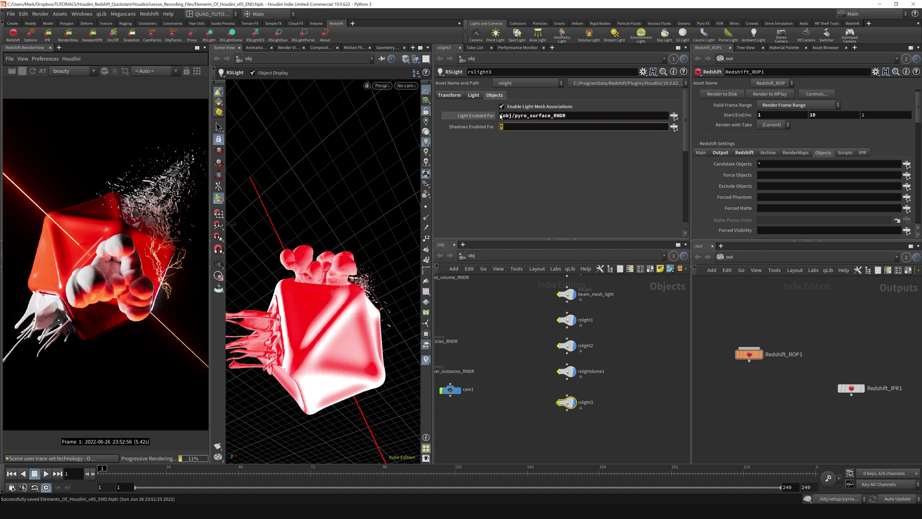
pyautogui.click(537, 117)
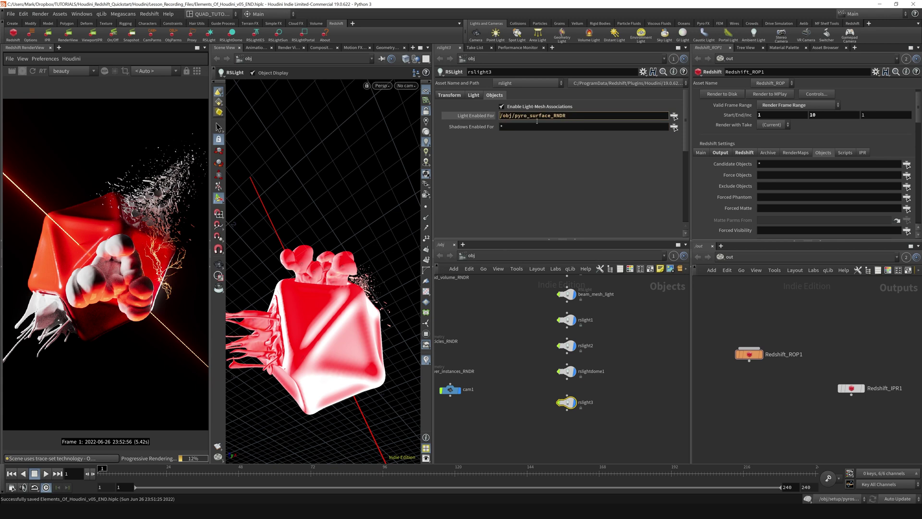
pyautogui.write('*')
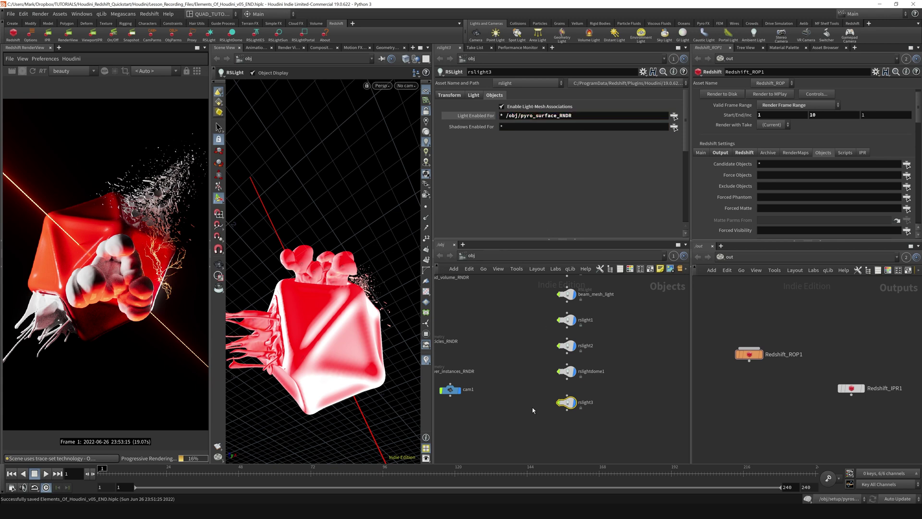
pyautogui.press('Return')
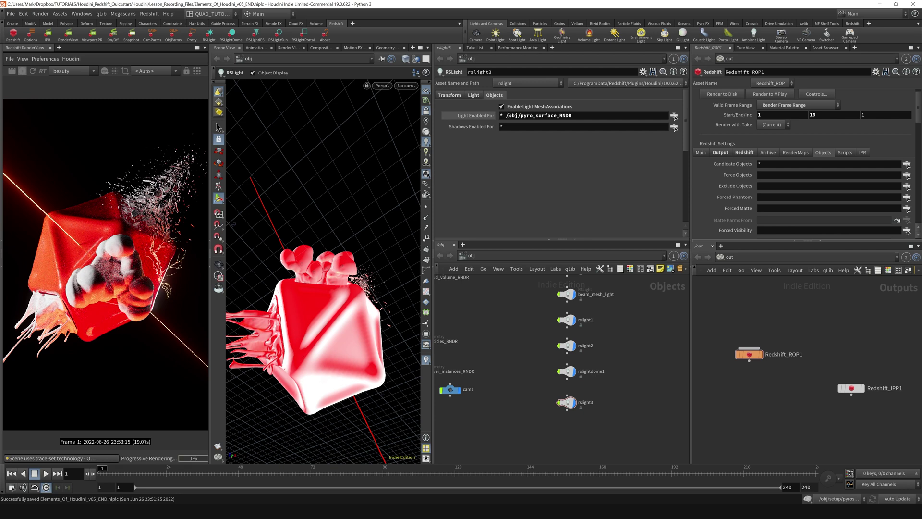
# Step: Turn the pyro object into an exclusion, making rslight3's Light Enabled For pattern "* ^/obj/pyro_surface_RNDR"
pyautogui.click(508, 115)
pyautogui.click(554, 116)
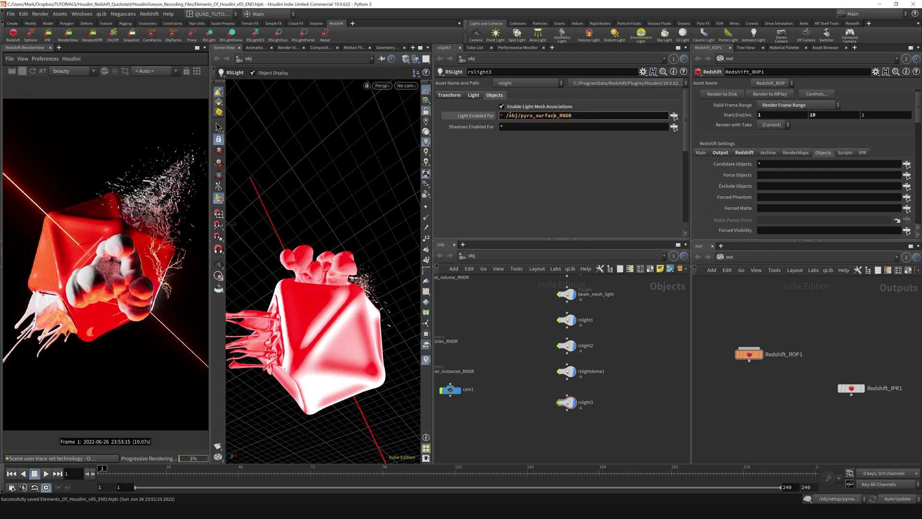
pyautogui.click(507, 116)
pyautogui.press('BackSpace')
pyautogui.press('BackSpace')
pyautogui.write('* ^')
pyautogui.press('Return')
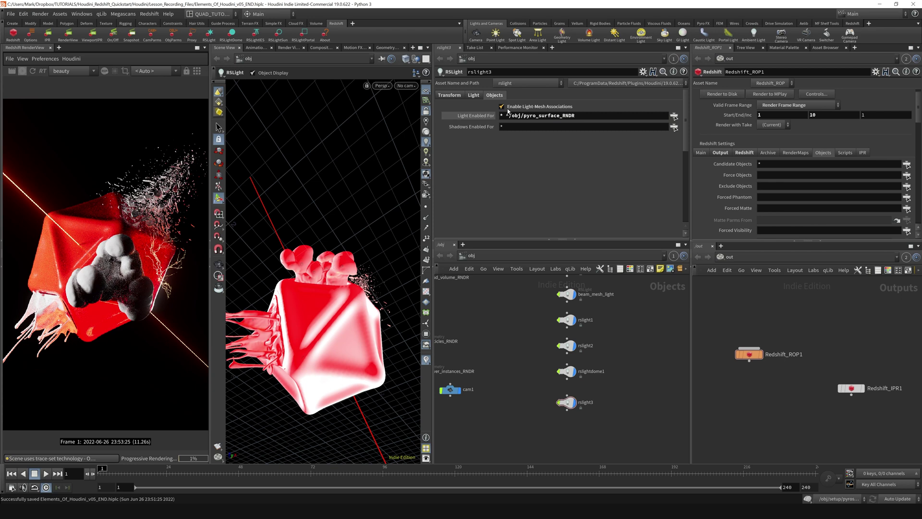
# Step: Save the scene and check which scene objects rslight3's exclusion pattern selects, leaving the pattern as it is
pyautogui.click(501, 115)
pyautogui.moveTo(504, 115); pyautogui.dragTo(496, 123)
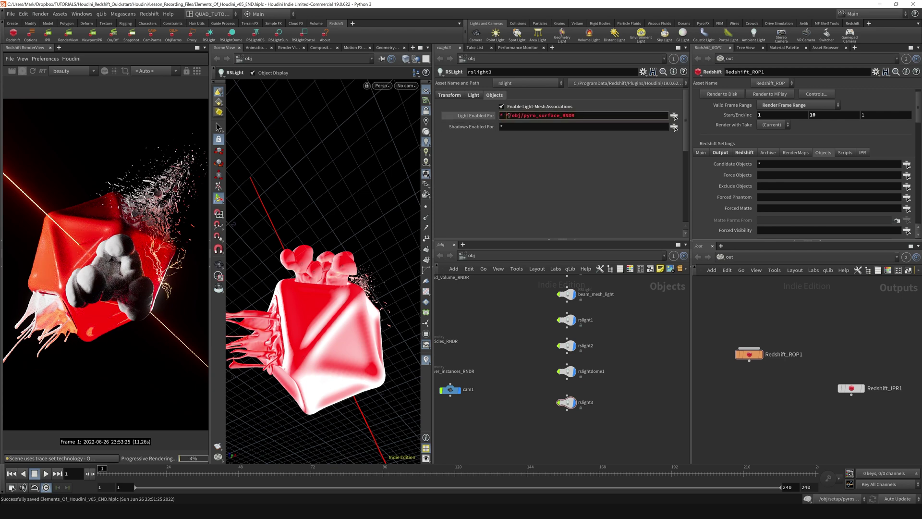
pyautogui.hotkey('ctrl', 's')
pyautogui.moveTo(575, 115); pyautogui.dragTo(509, 115)
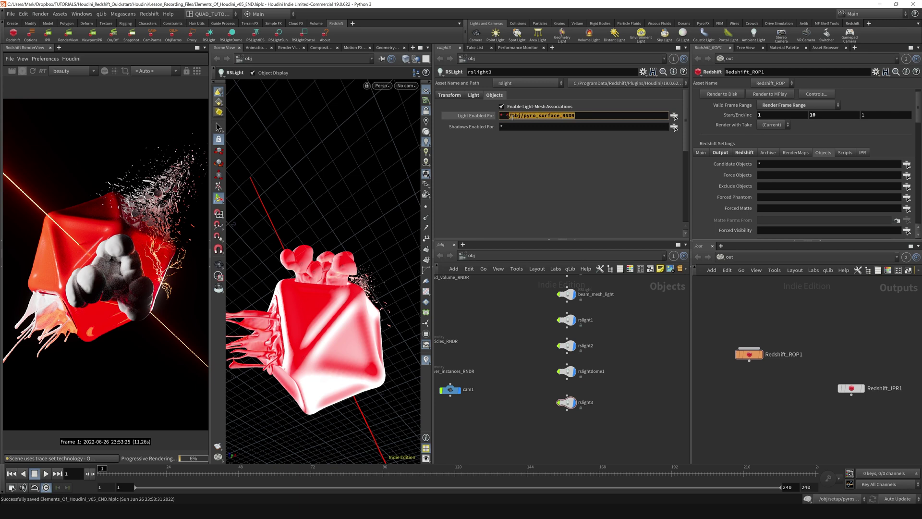
pyautogui.click(675, 116)
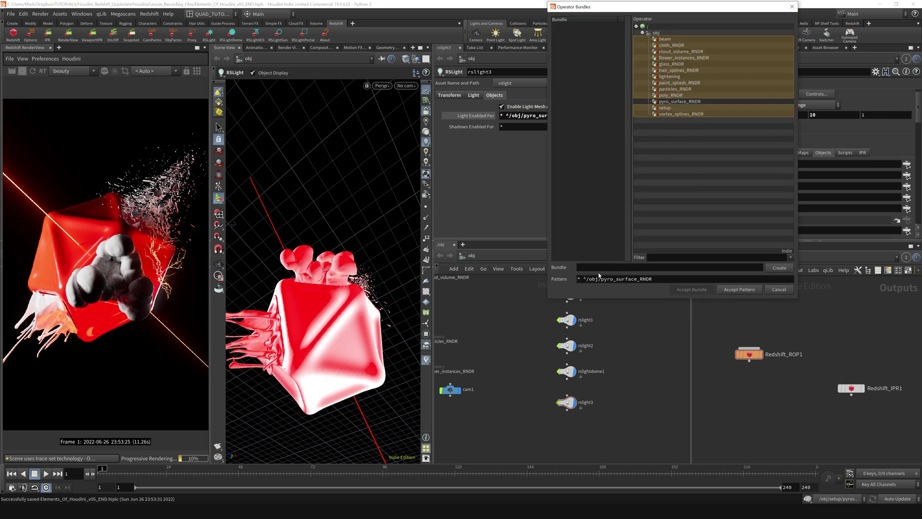
pyautogui.click(792, 7)
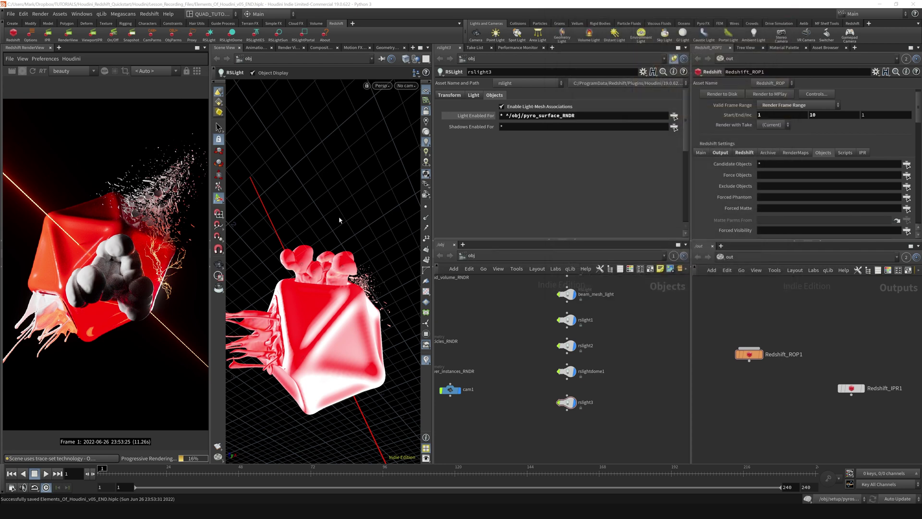
# Step: Remove the "* ^" prefix so rslight3's Light Enabled For contains only /obj/pyro_surface_RNDR
pyautogui.moveTo(509, 117); pyautogui.dragTo(445, 129)
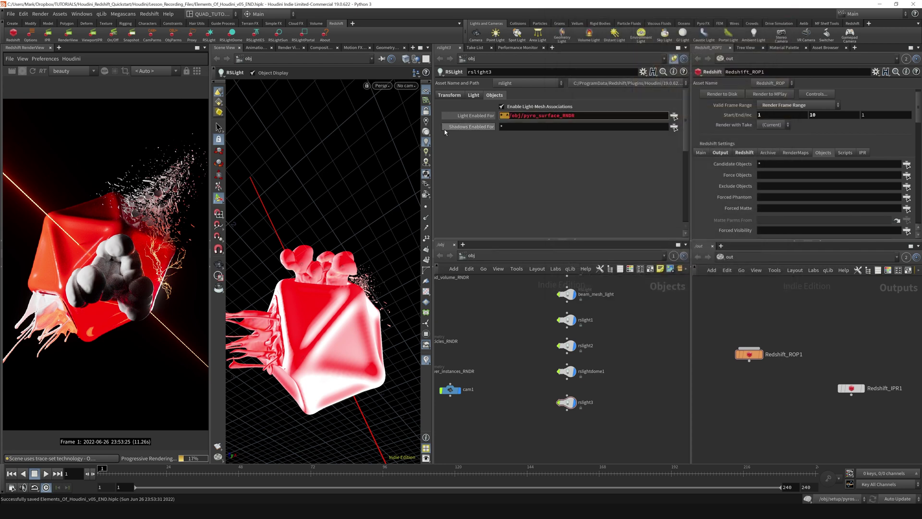
pyautogui.press('BackSpace')
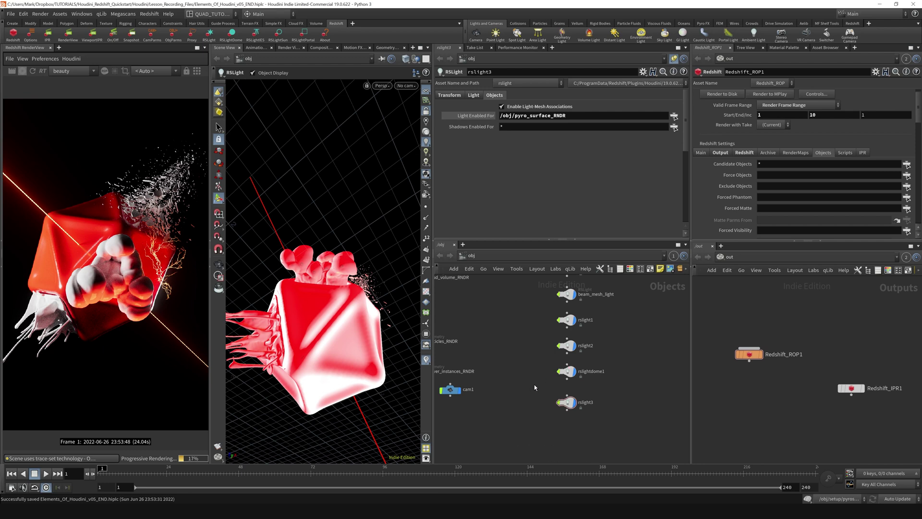
# Step: Create a sphere object and place its node beside the light nodes in the object network
pyautogui.press('Tab')
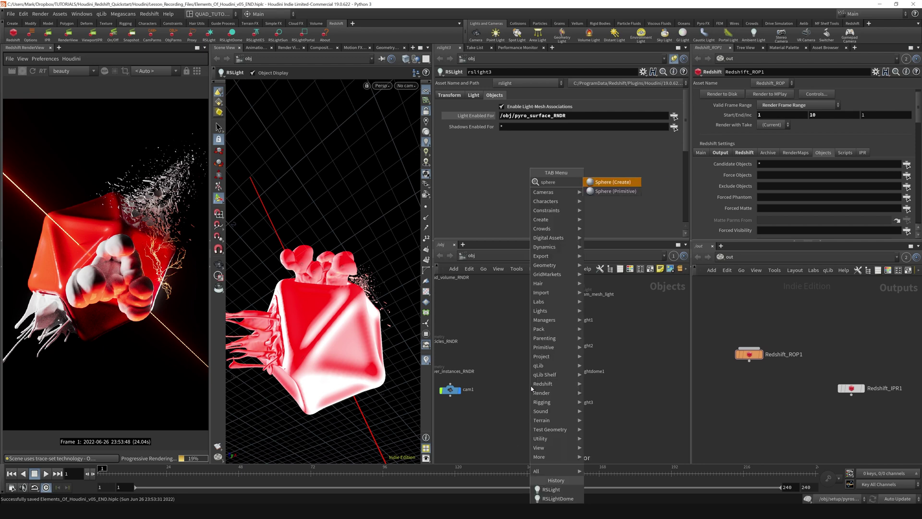
pyautogui.press('Escape')
pyautogui.click(535, 367)
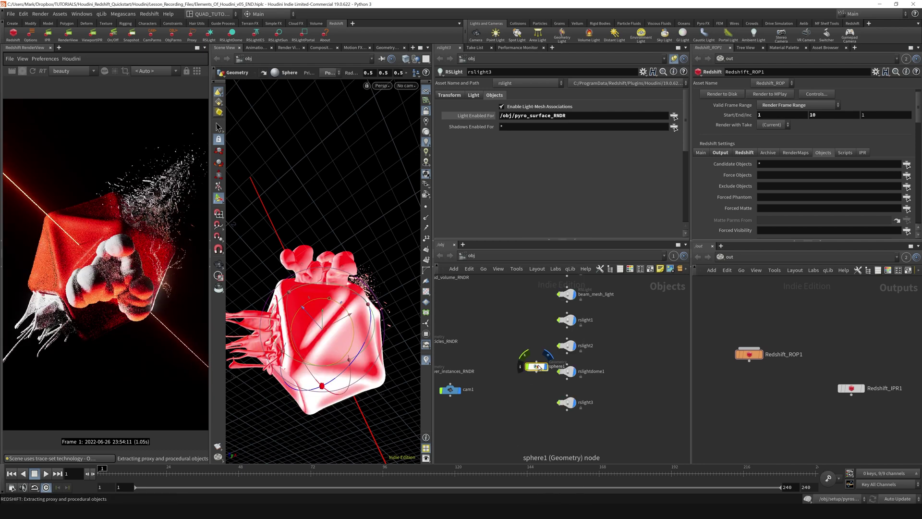
pyautogui.moveTo(535, 366); pyautogui.dragTo(526, 381)
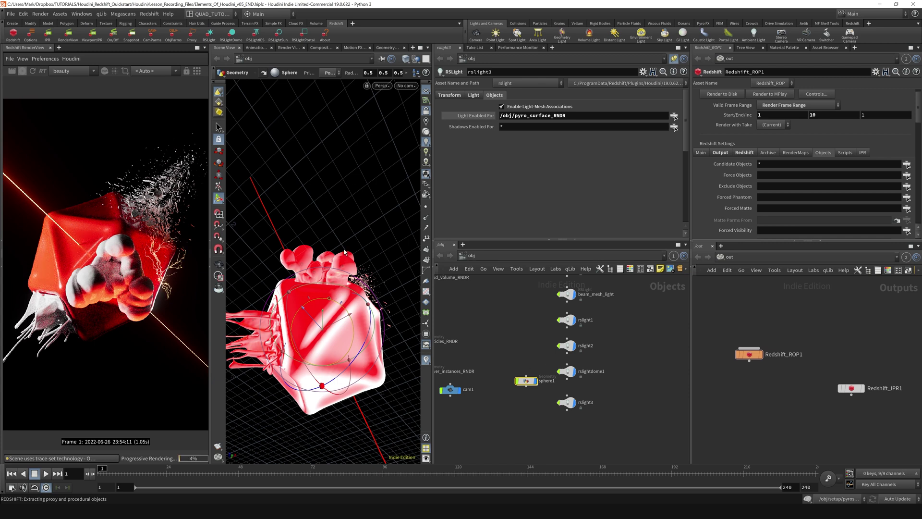
# Step: Move the sphere between the red light and the pyro surface, then save the scene and restart the render preview
pyautogui.keyDown('alt'); pyautogui.moveTo(344, 251); pyautogui.dragTo(358, 284); pyautogui.keyUp('alt')
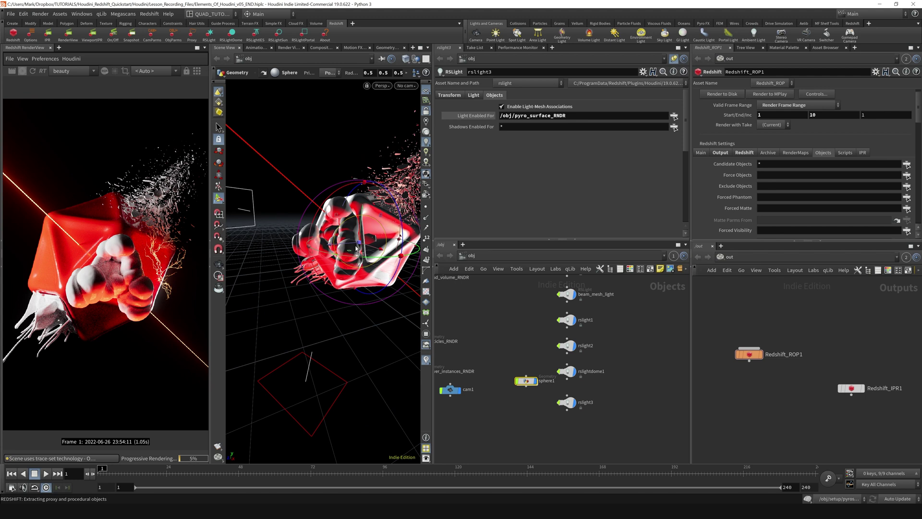
pyautogui.moveTo(357, 249); pyautogui.dragTo(326, 299)
pyautogui.press('space')
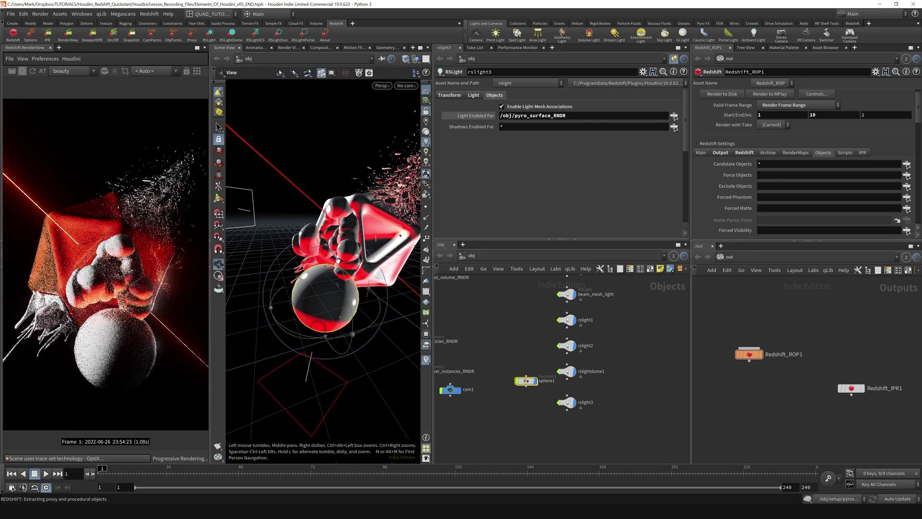
pyautogui.moveTo(338, 260)
pyautogui.mouseDown()
pyautogui.moveTo(326, 273)
pyautogui.moveTo(360, 272)
pyautogui.moveTo(336, 261)
pyautogui.mouseUp()
pyautogui.hotkey('ctrl', 's')
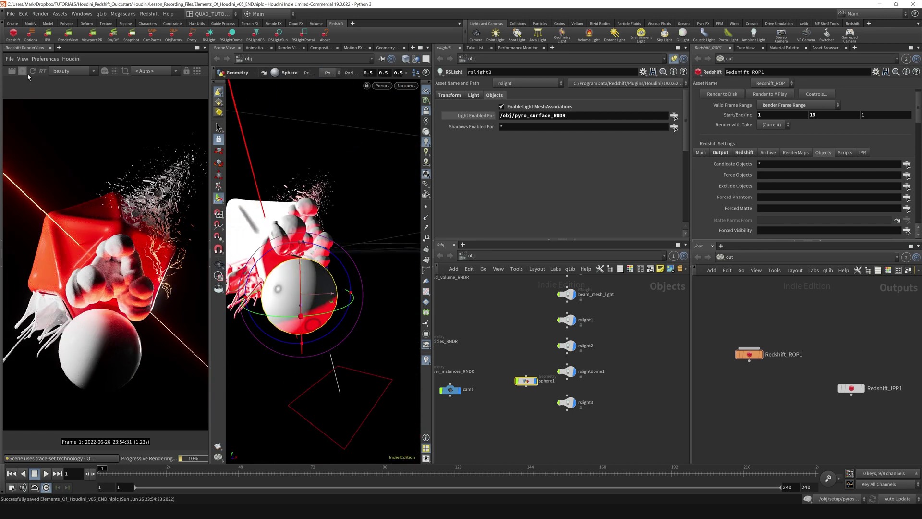
pyautogui.click(22, 72)
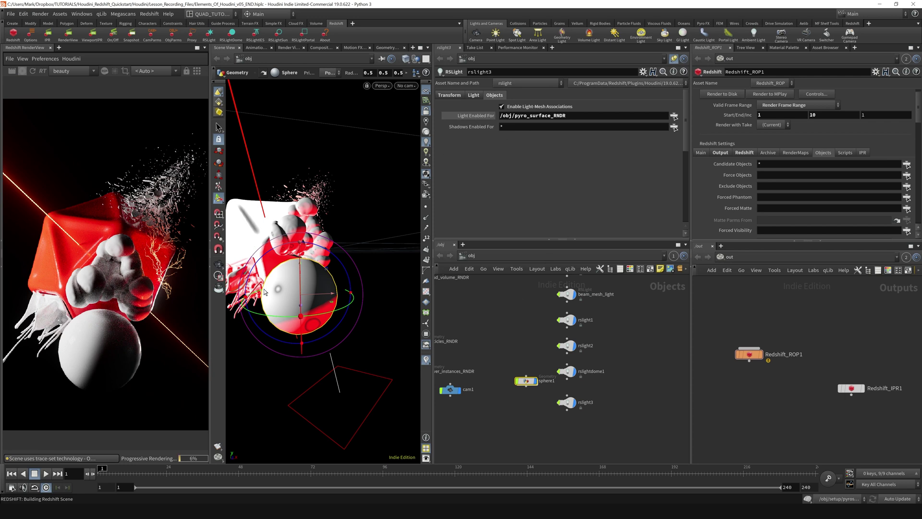
# Step: Set rslight3's Shadows Enabled For to all scene objects except sphere1 and save the scene
pyautogui.click(528, 127)
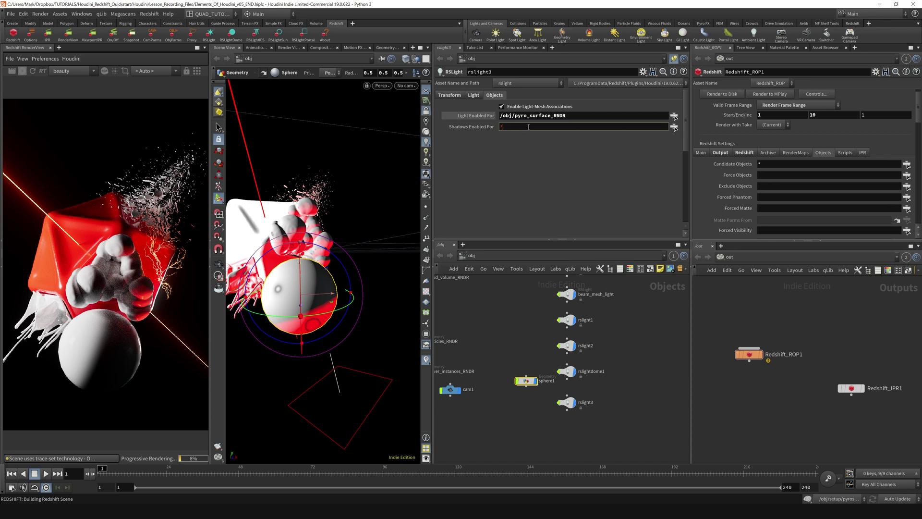
pyautogui.click(674, 127)
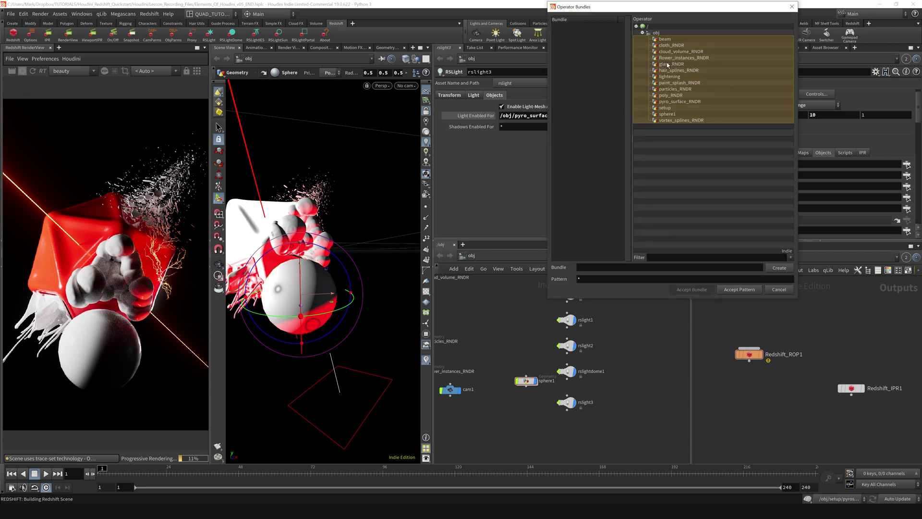
pyautogui.keyDown('ctrl'); pyautogui.click(672, 114); pyautogui.keyUp('ctrl')
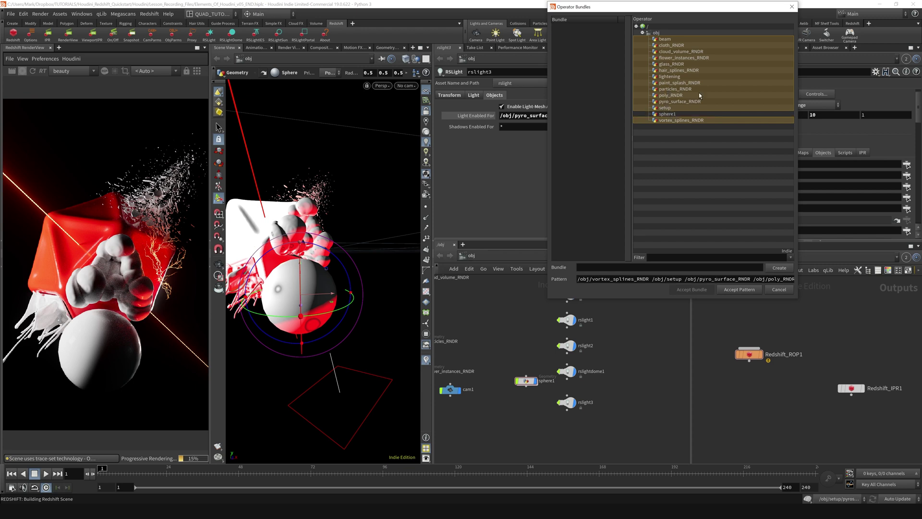
pyautogui.click(739, 289)
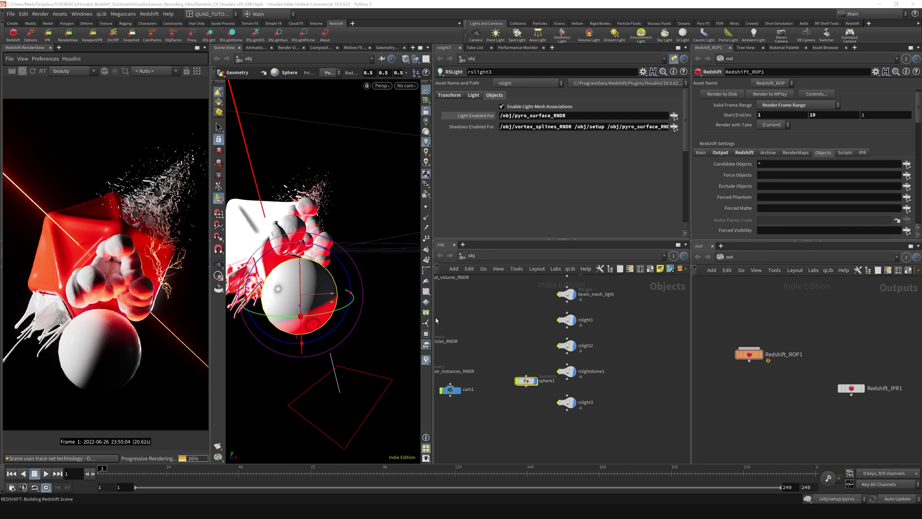
pyautogui.hotkey('ctrl', 's')
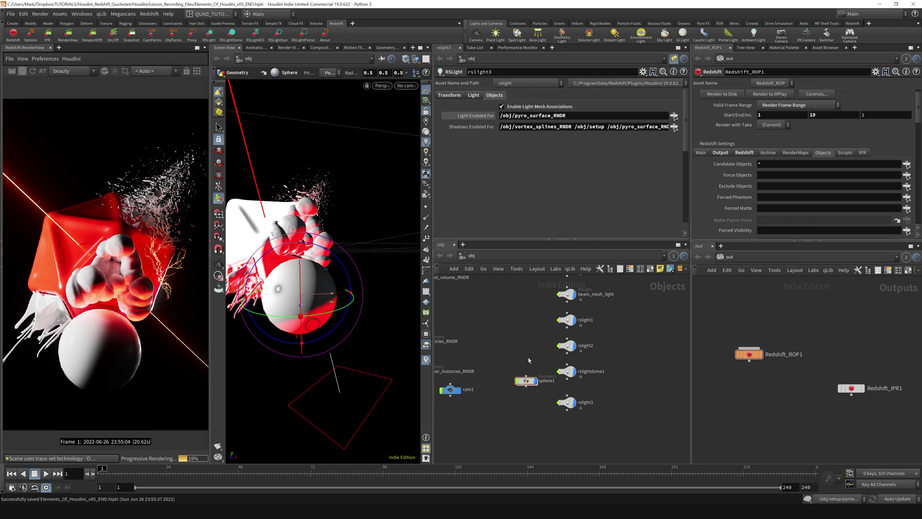
# Step: Delete the sphere1 and rslight3 nodes from the object network
pyautogui.moveTo(525, 343); pyautogui.dragTo(574, 424)
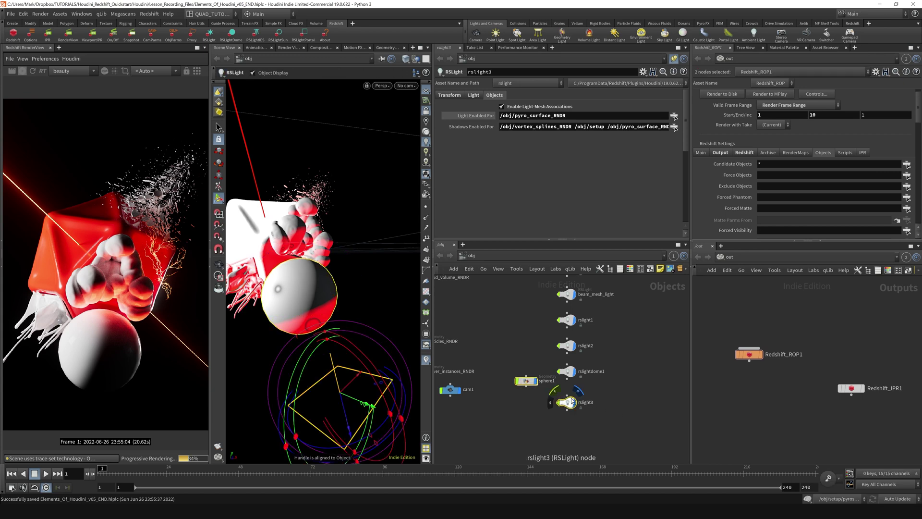
pyautogui.press('Delete')
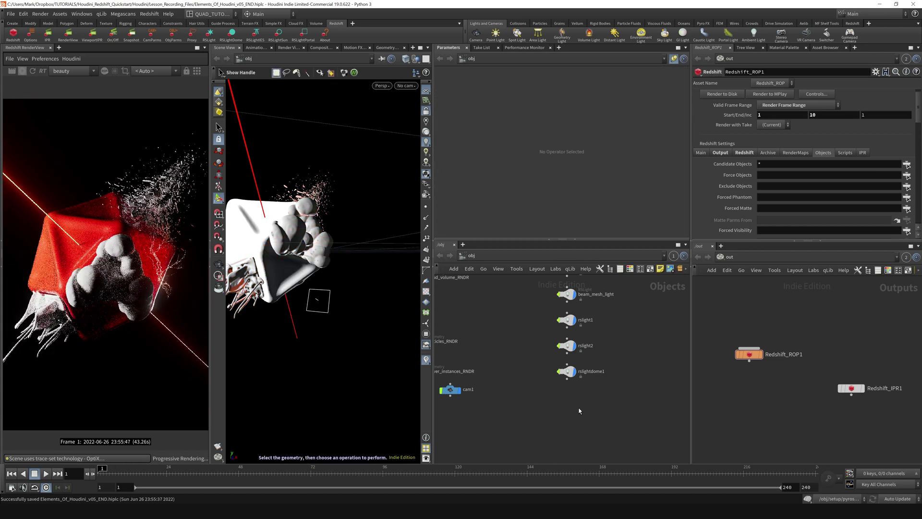